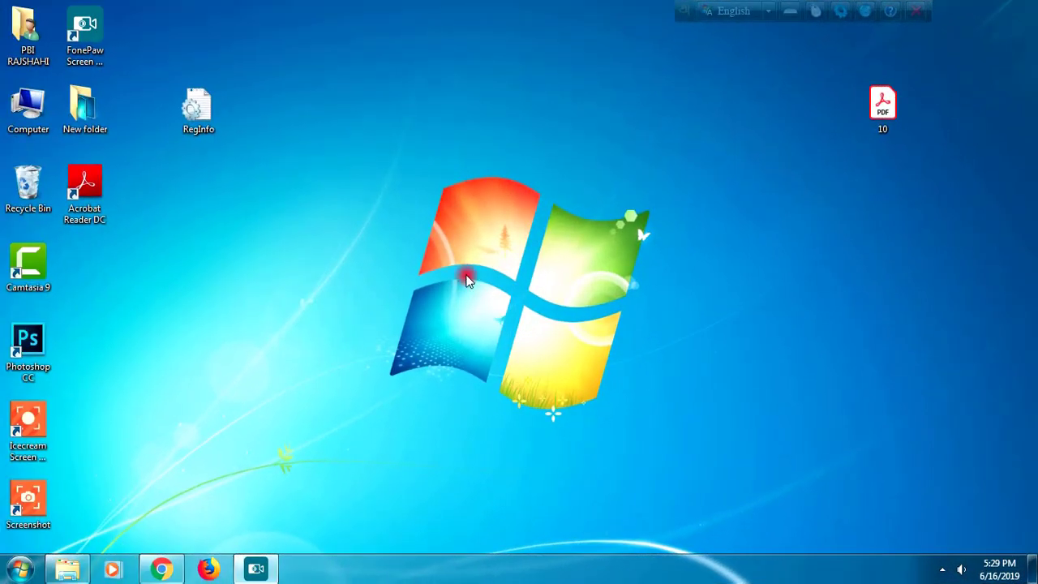
Refresh the desktop twice from its right-click menu.
right_click(470, 275)
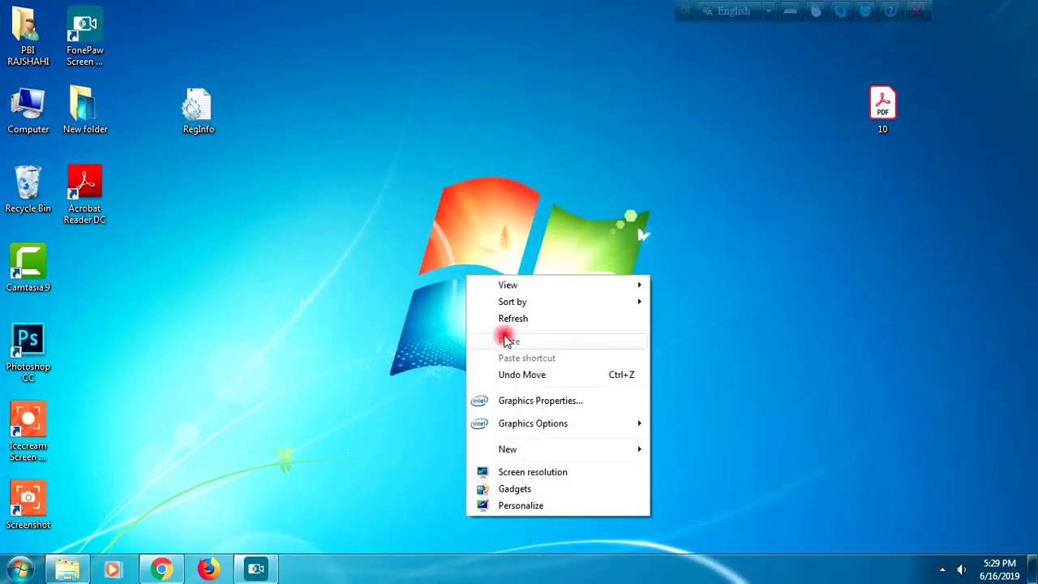
left_click(469, 319)
right_click(376, 273)
left_click(430, 313)
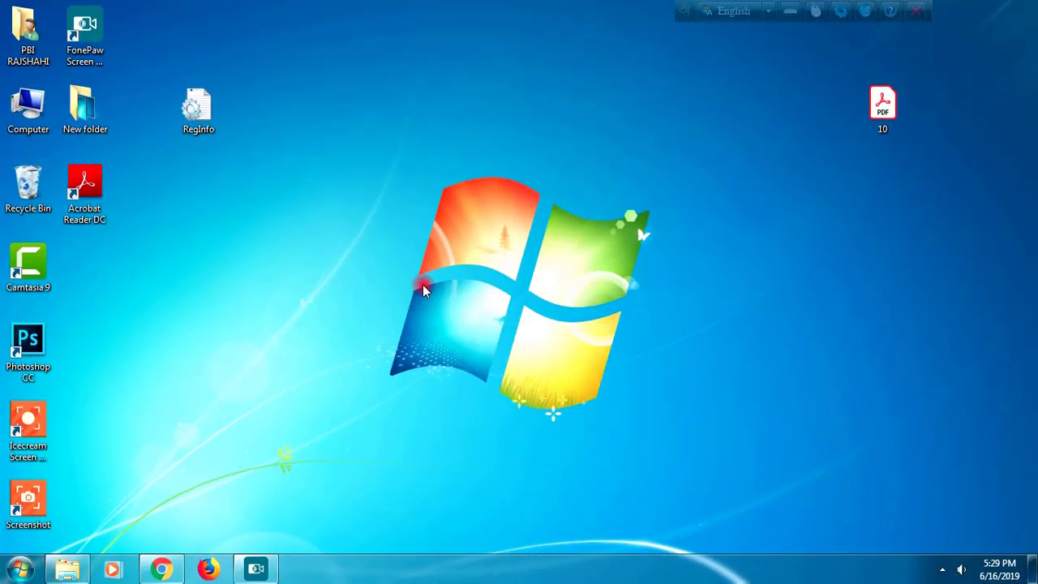
Search Google for 'pdf to ms word converter' and open Smallpdf's PDF to Word page.
left_click(154, 570)
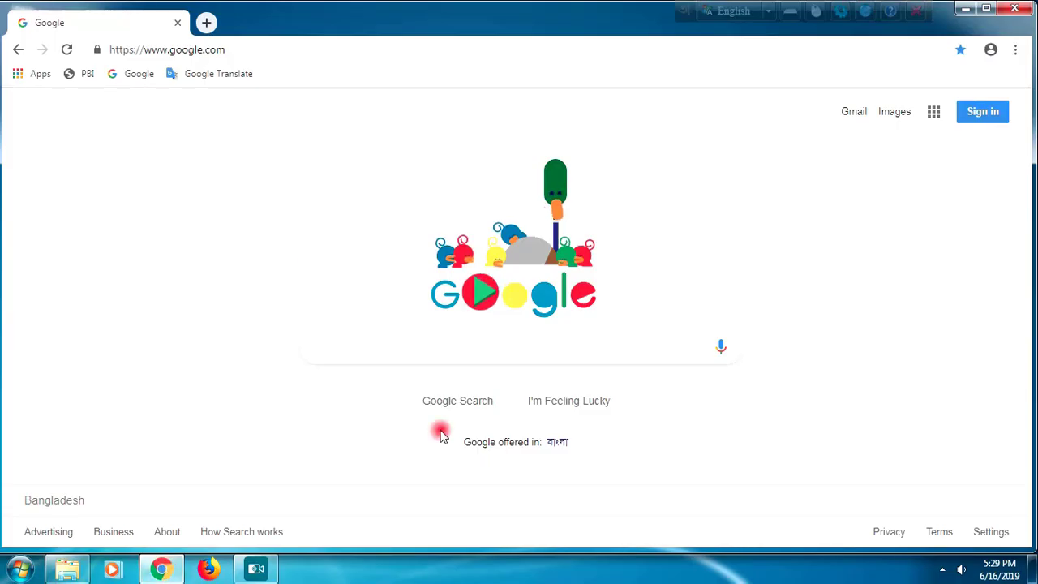
type("p")
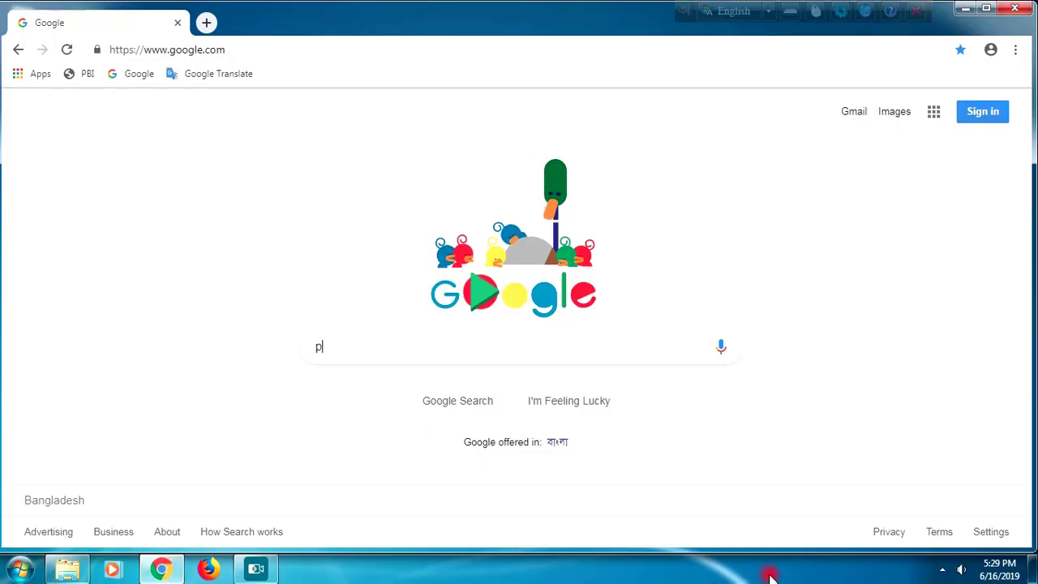
type("df to")
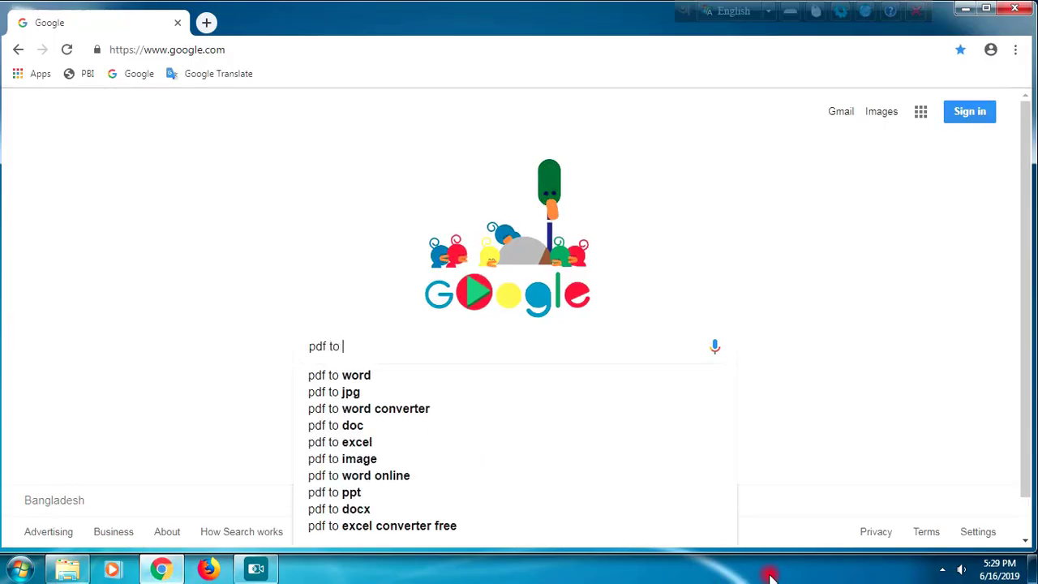
type(" ms wor")
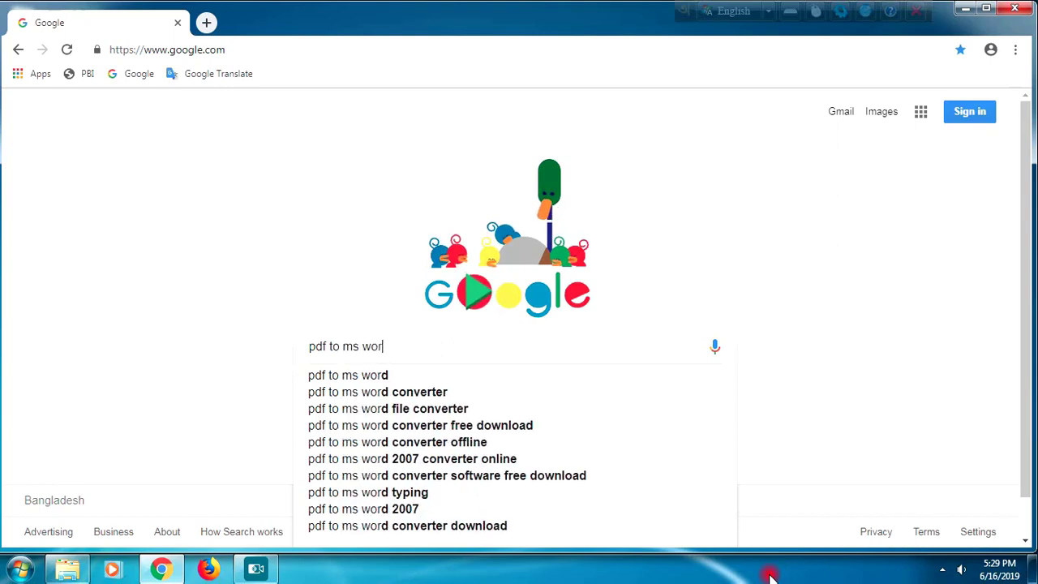
type("d conve")
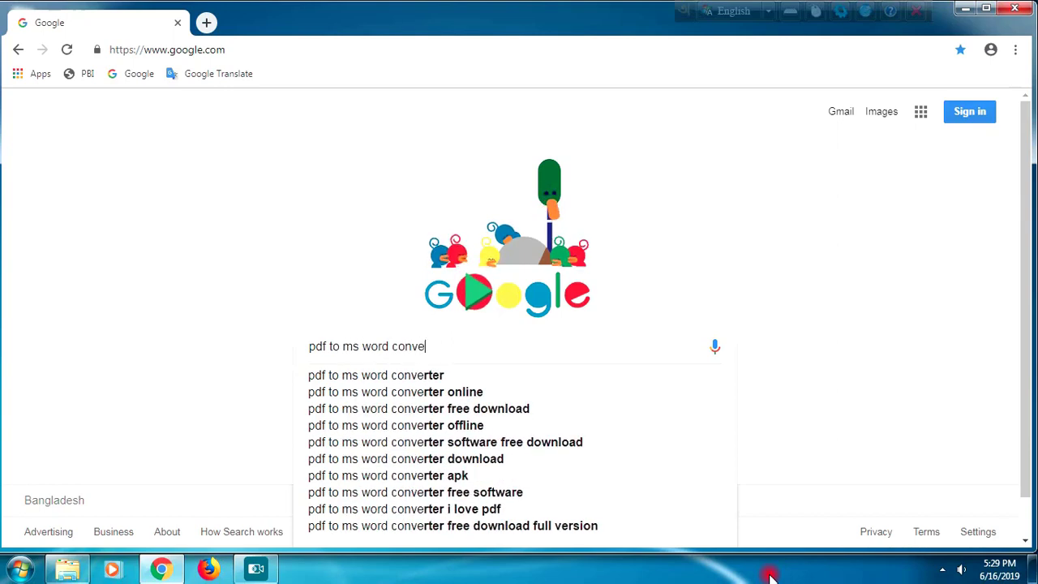
type("rter")
key("Return")
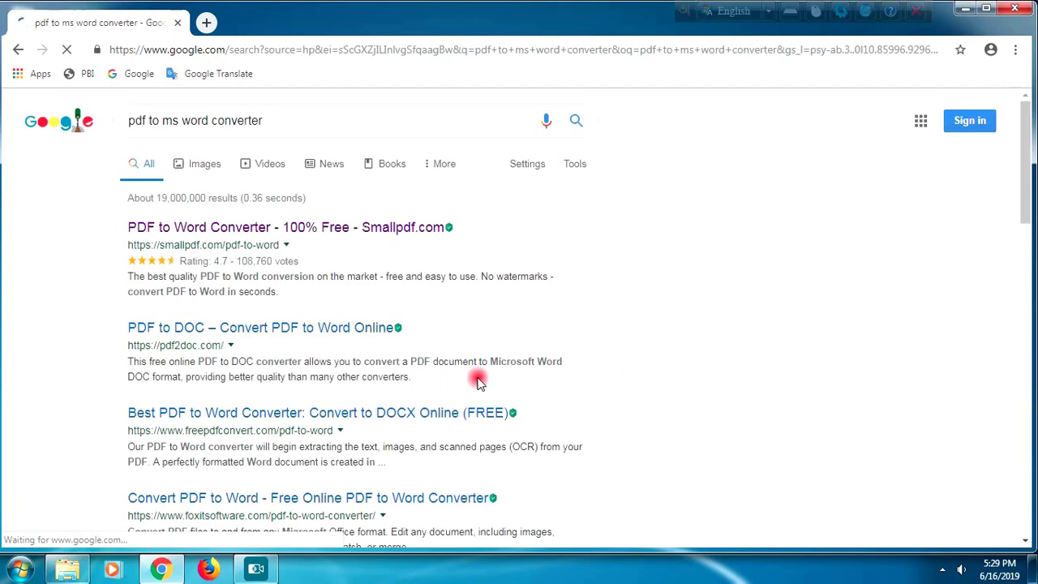
left_click(205, 229)
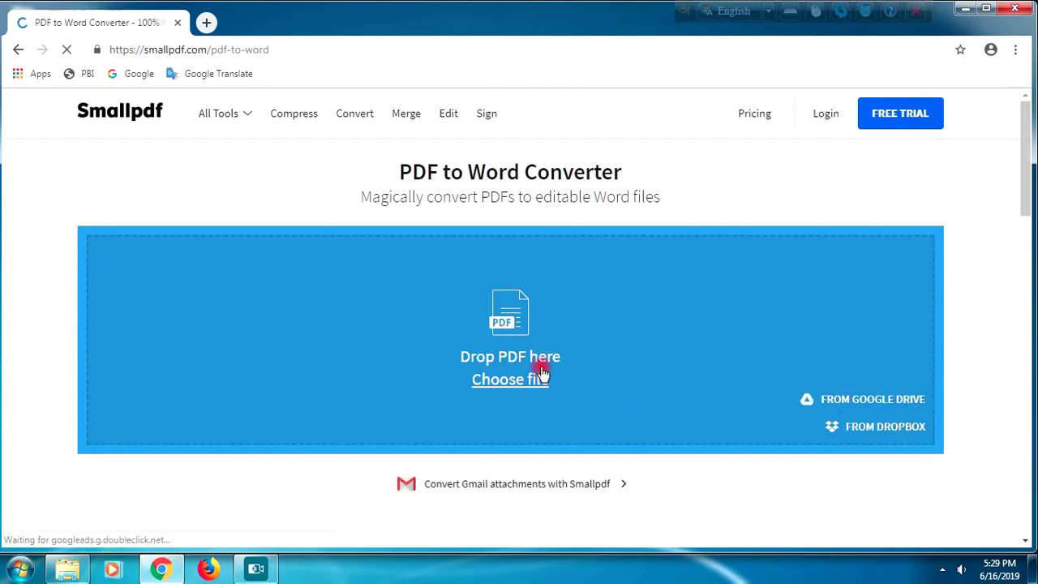
Choose the PDF '10' from the Desktop and upload it to the converter.
left_click(505, 378)
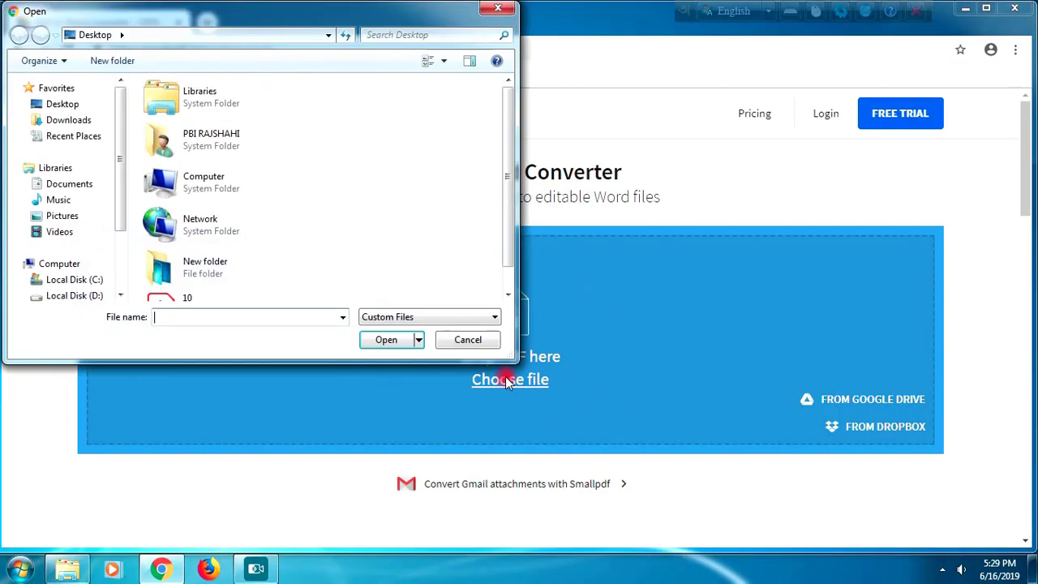
scroll(211, 270, "down", 1)
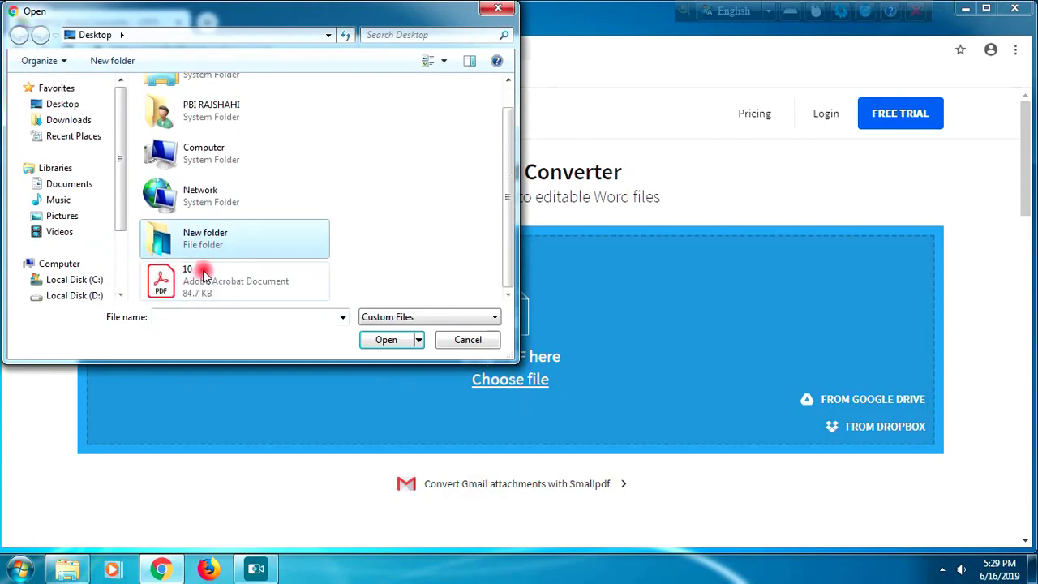
left_click(174, 283)
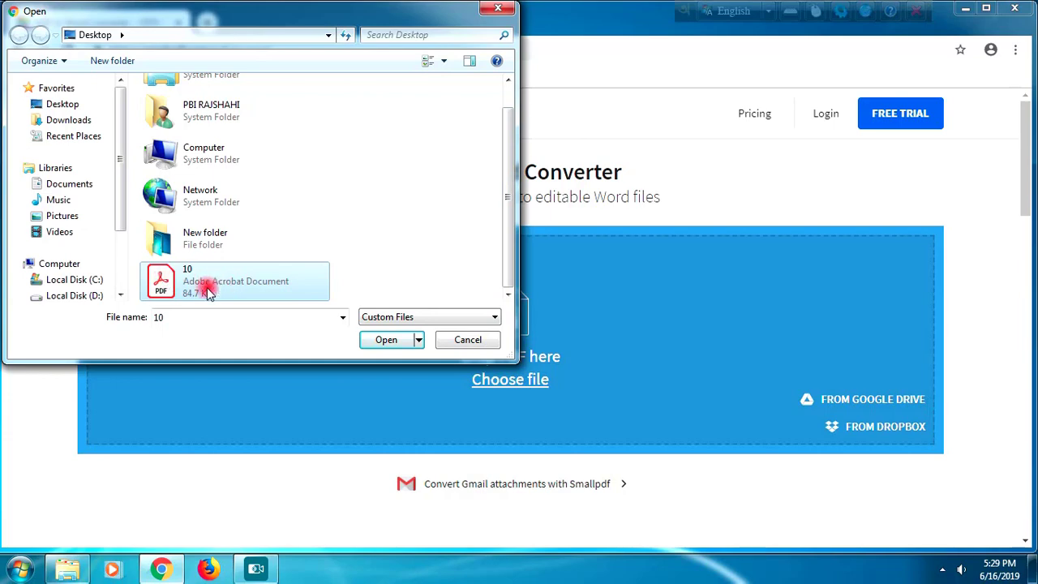
left_click(386, 340)
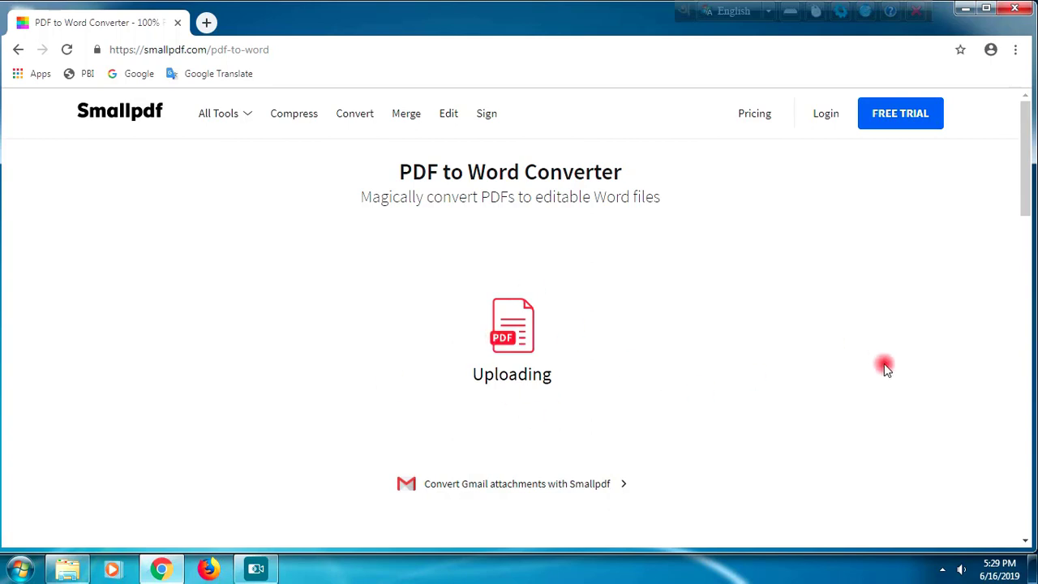
Wait for Smallpdf to convert the PDF, scrolling and clearing an accidental text selection.
mouse_move(1027, 197)
left_mouse_down()
mouse_move(1028, 242)
mouse_move(1026, 204)
left_mouse_up()
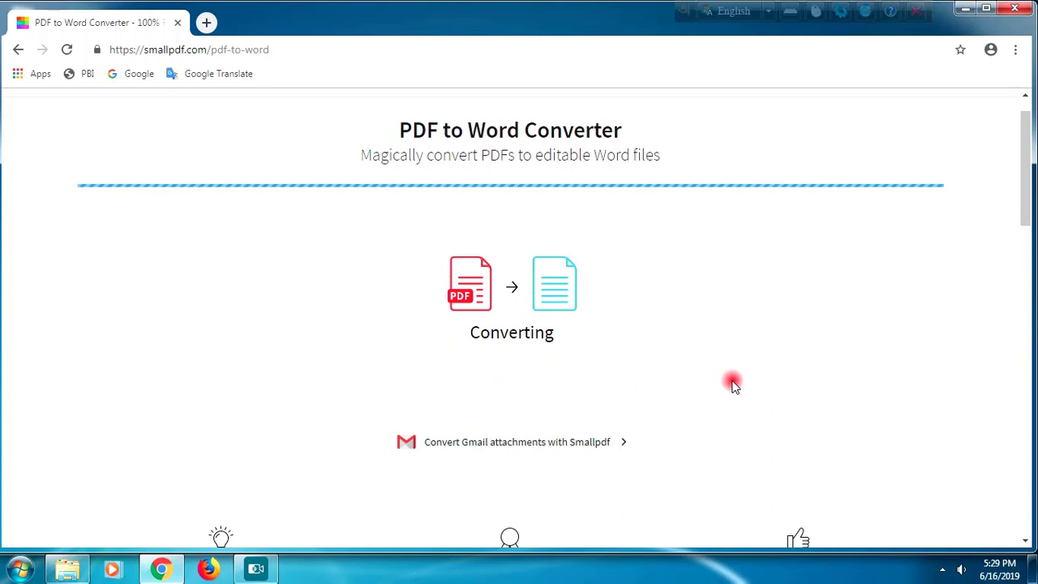
scroll(733, 386, "down", 2)
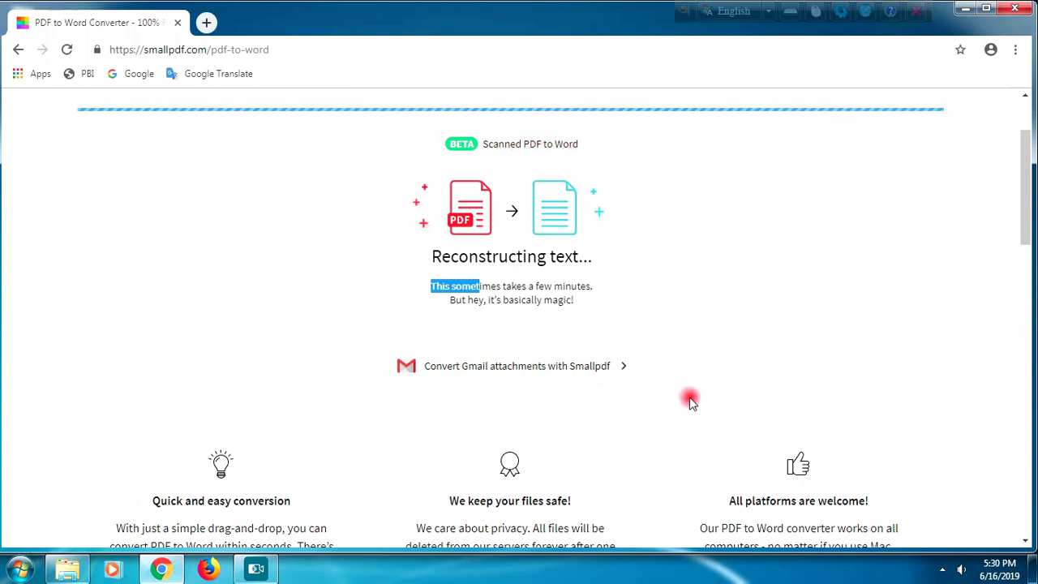
left_click(990, 390)
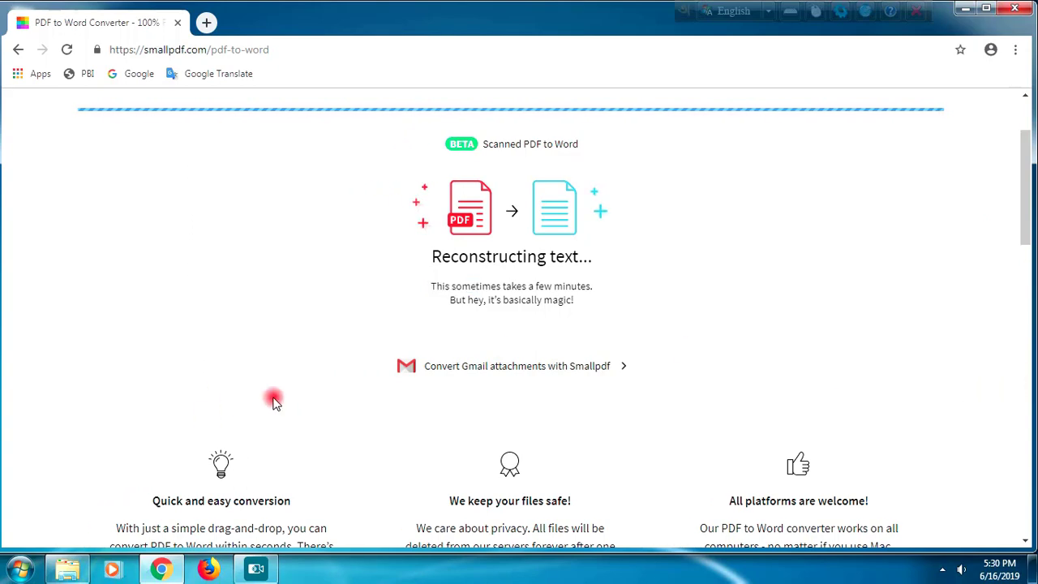
mouse_move(1024, 192)
left_mouse_down()
mouse_move(1025, 130)
mouse_move(1031, 232)
mouse_move(1027, 190)
left_mouse_up()
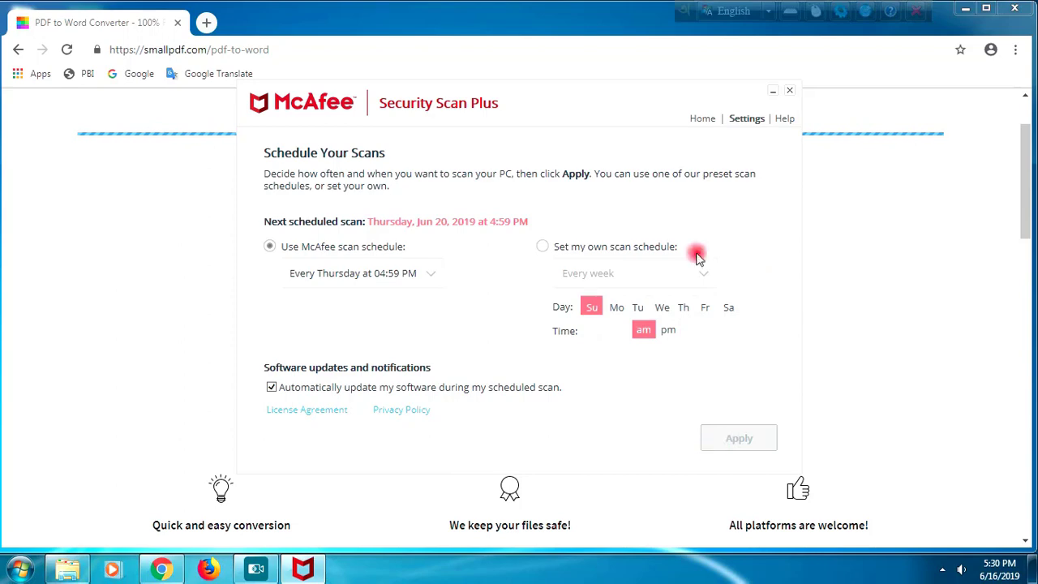
Close the McAfee Schedule Your Scans window and wait for the conversion to complete.
left_click(787, 93)
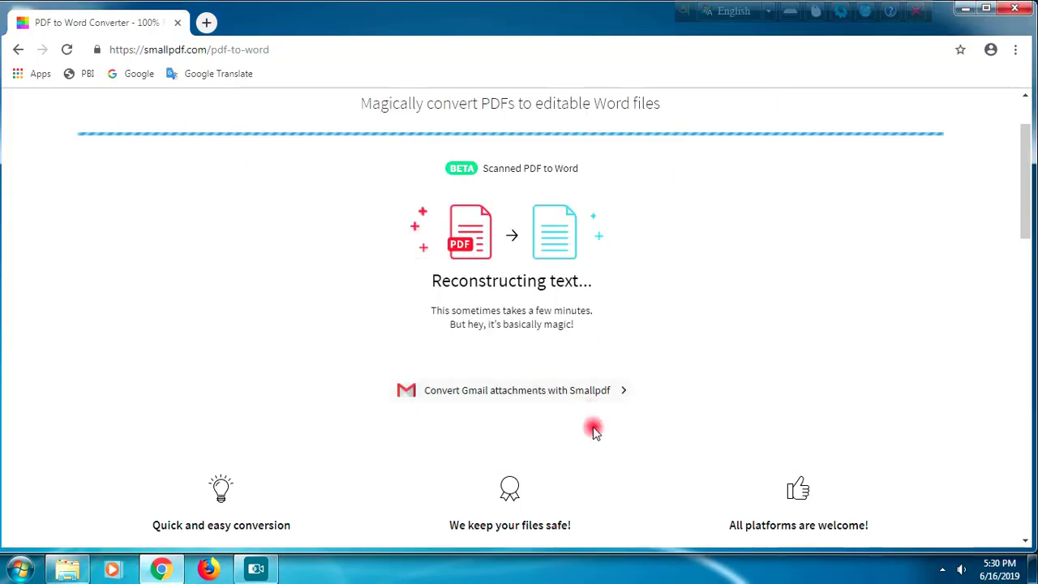
scroll(814, 366, "down", 3)
scroll(818, 365, "up", 4)
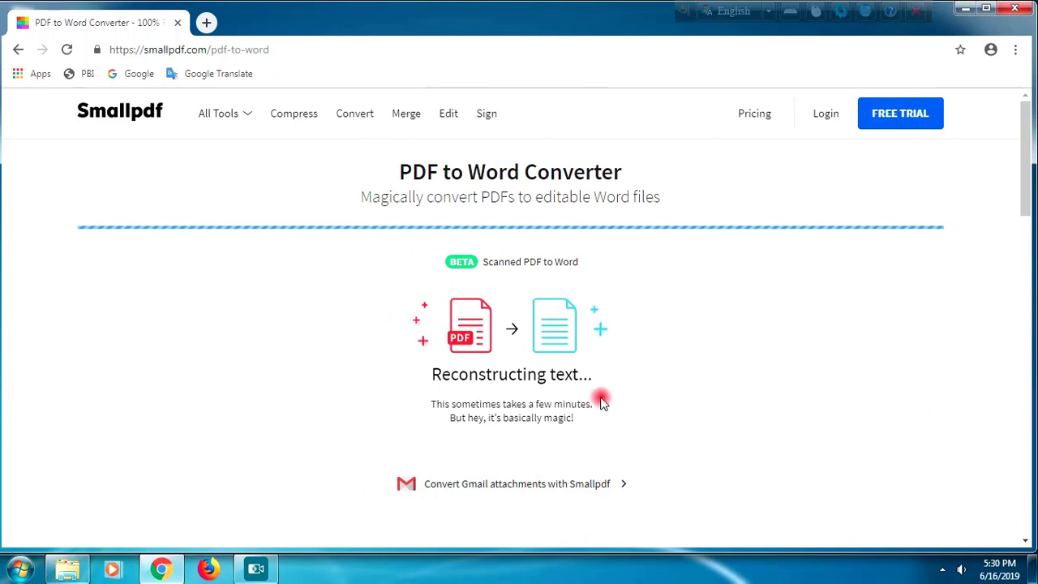
scroll(602, 402, "down", 1)
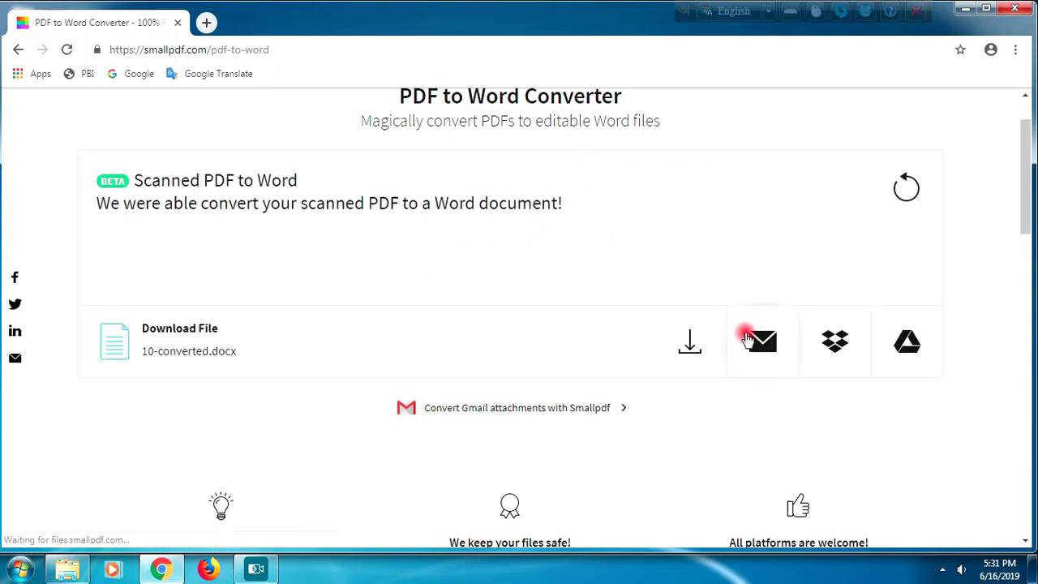
Download the converted 10-converted.docx file from Smallpdf.
scroll(573, 281, "up", 1)
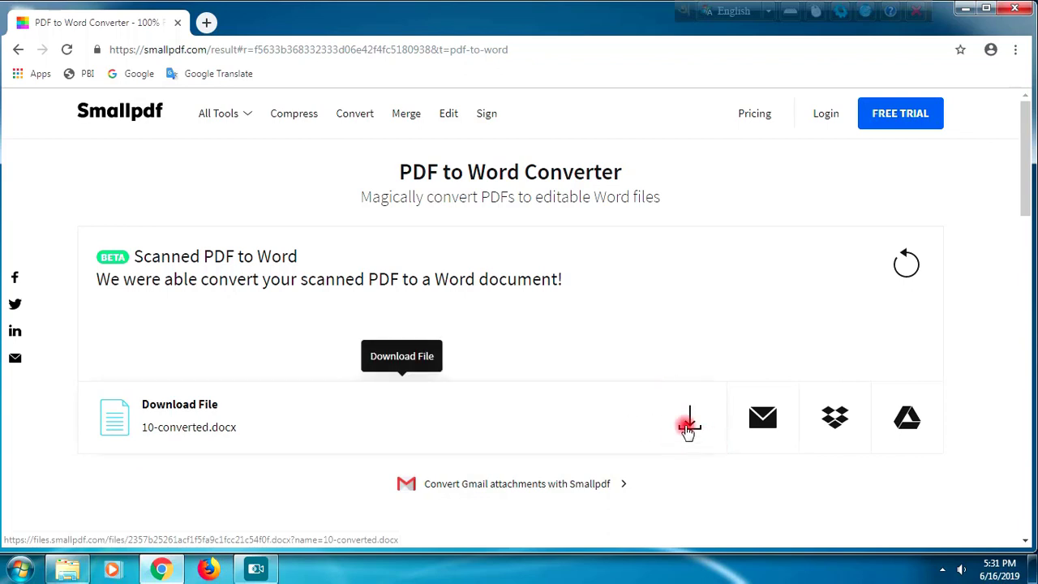
left_click(688, 423)
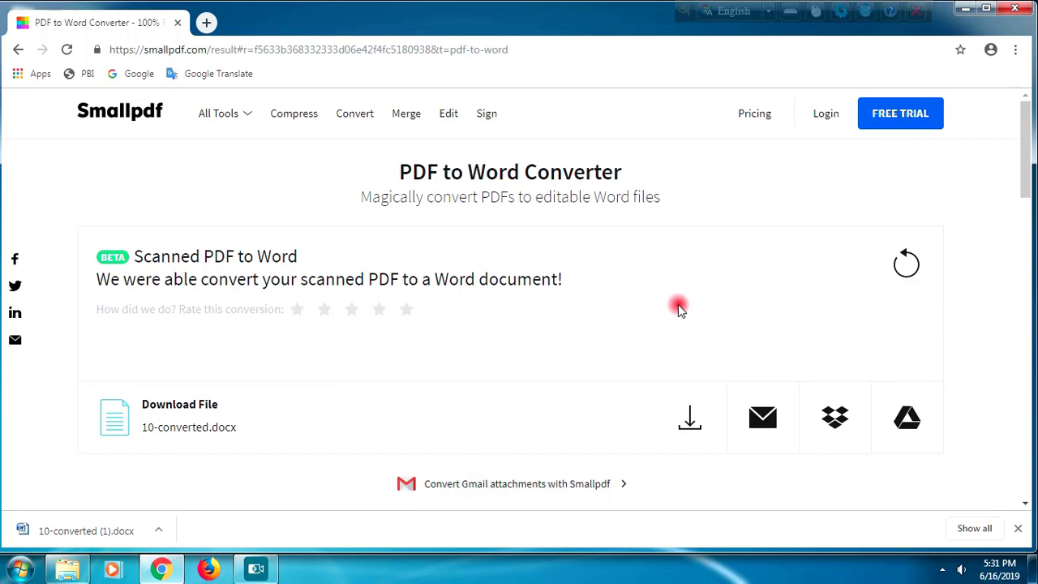
scroll(678, 304, "down", 3)
scroll(678, 304, "up", 3)
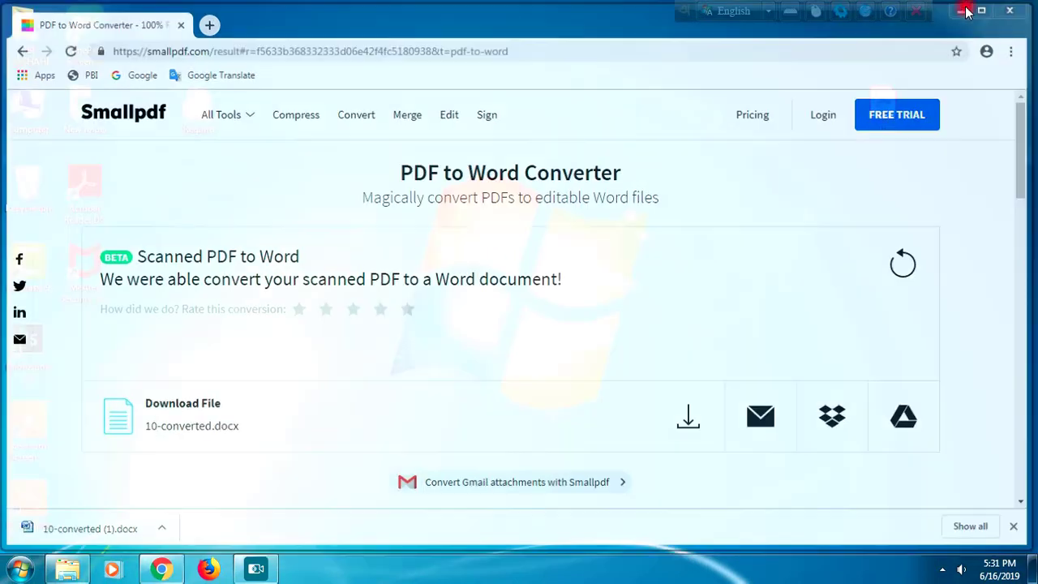
Minimize Chrome, refresh the desktop, and open a File Explorer window.
left_click(966, 9)
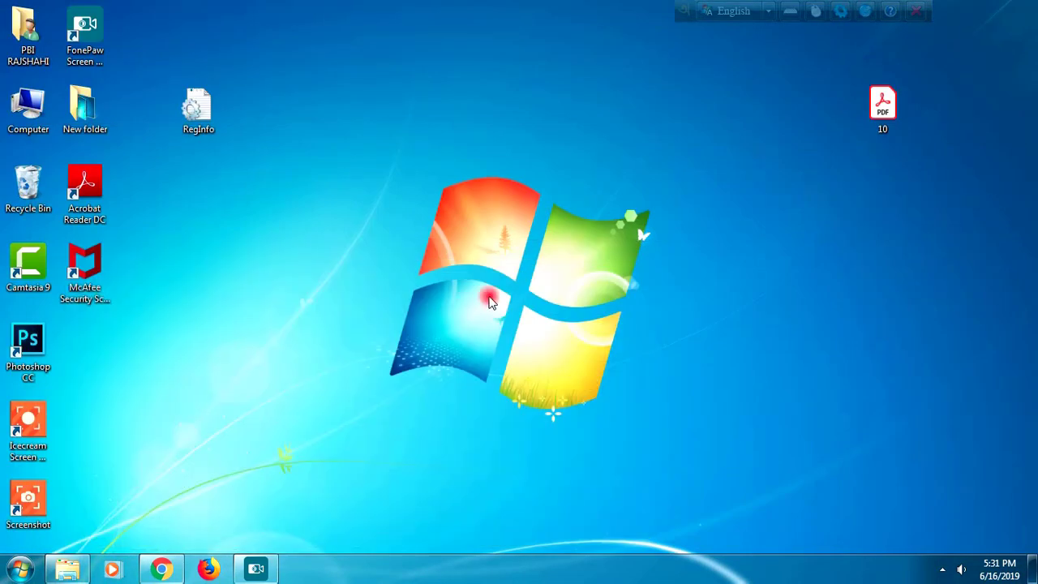
right_click(404, 262)
left_click(360, 251)
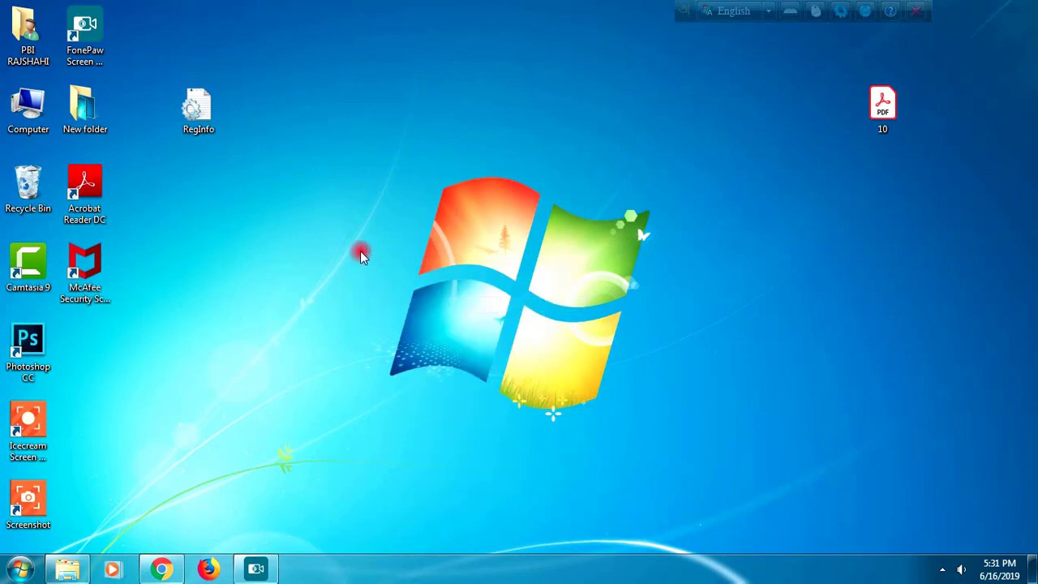
right_click(360, 251)
left_click(410, 296)
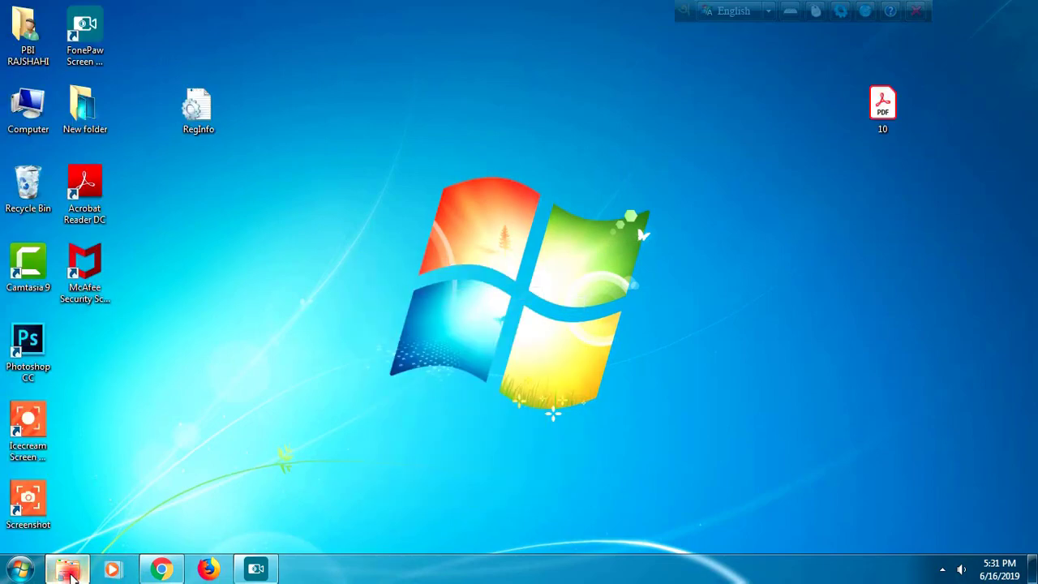
left_click(69, 571)
In the Downloads folder, open 10-converted (1) in Microsoft Word.
left_click(68, 115)
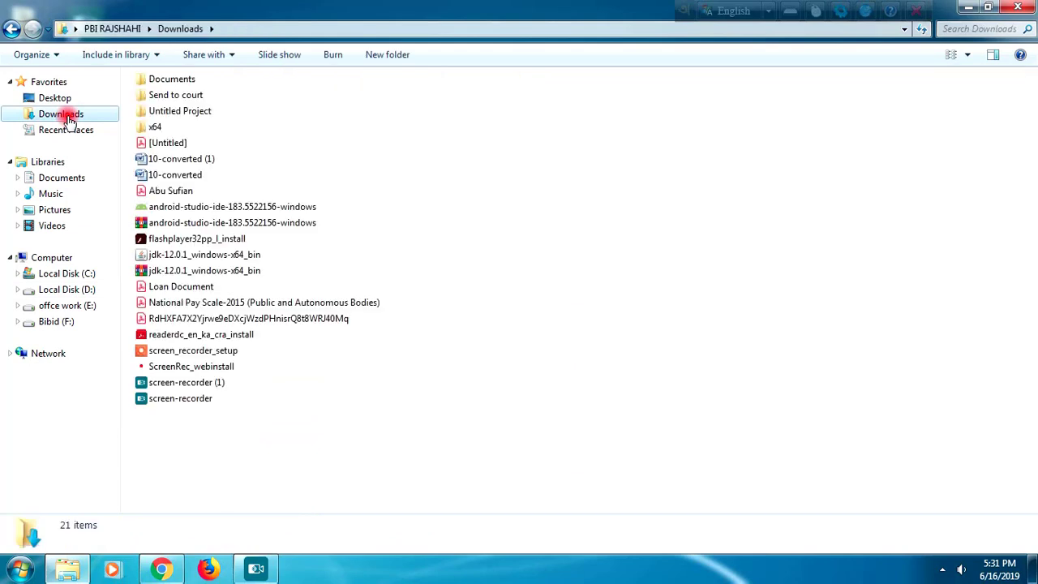
left_click(360, 420)
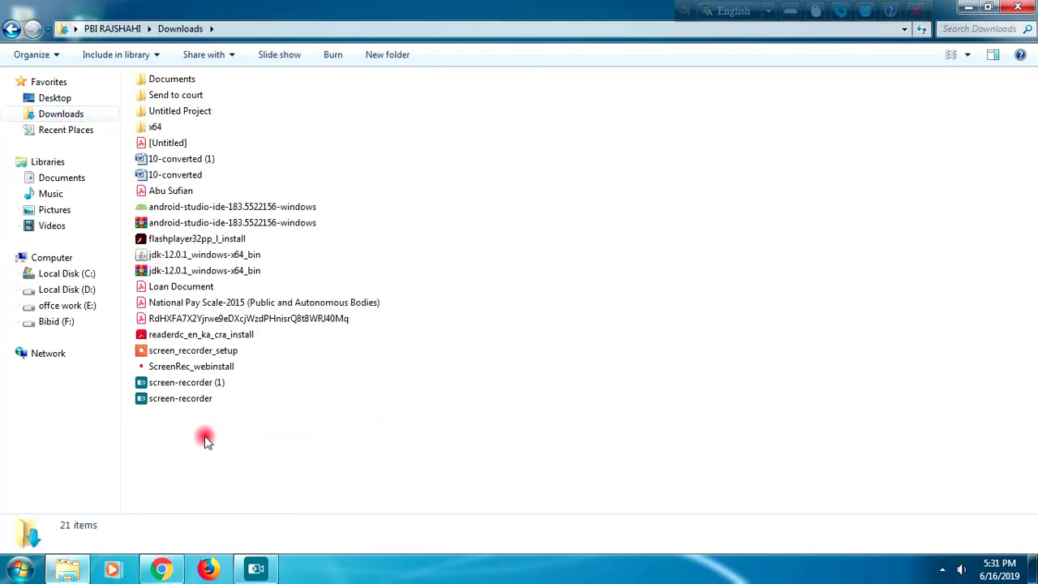
left_click(156, 160)
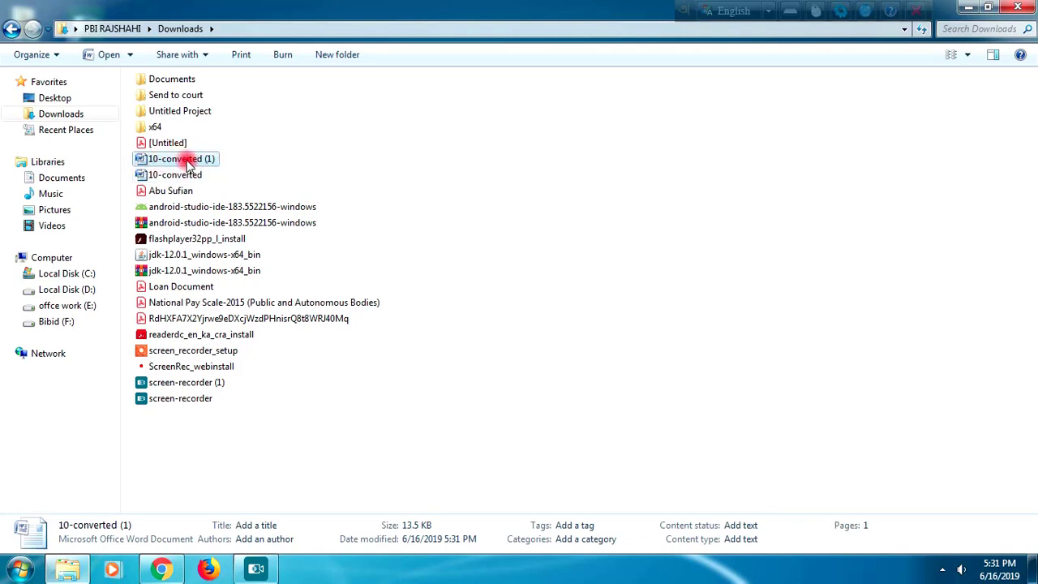
right_click(186, 160)
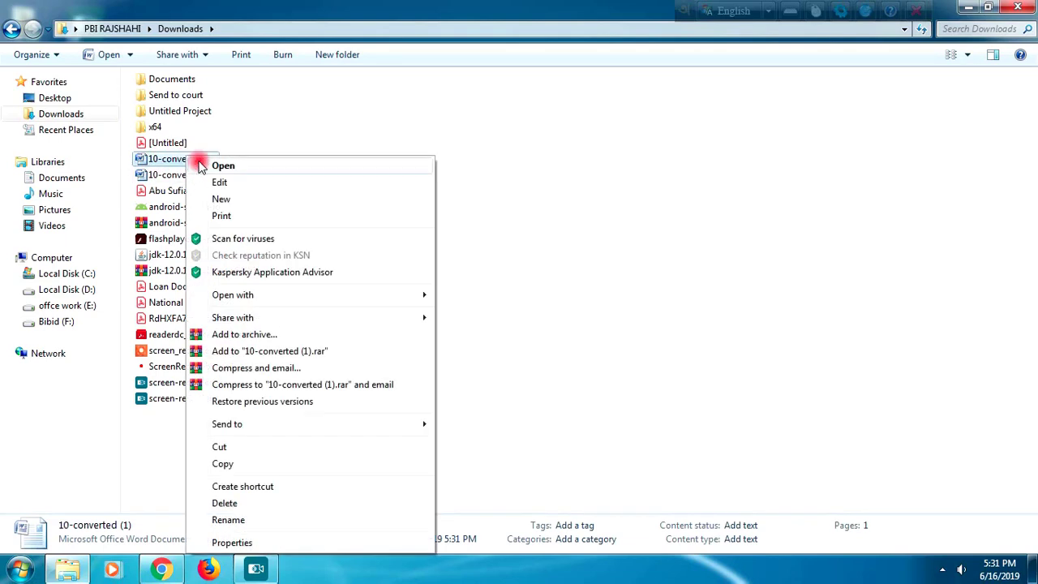
left_click(220, 159)
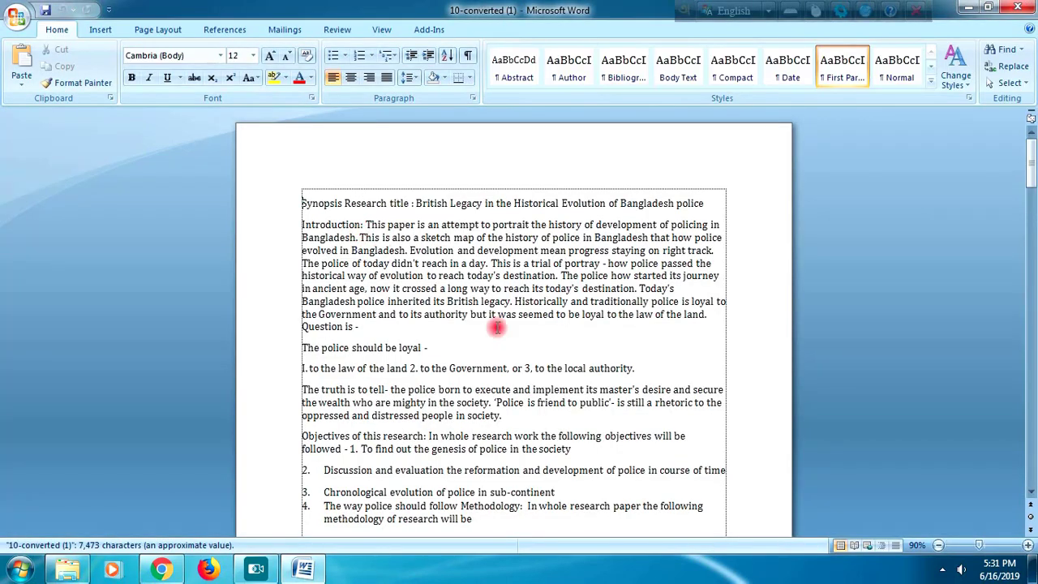
Click into the Introduction paragraph to confirm the converted text is editable.
left_click(494, 274)
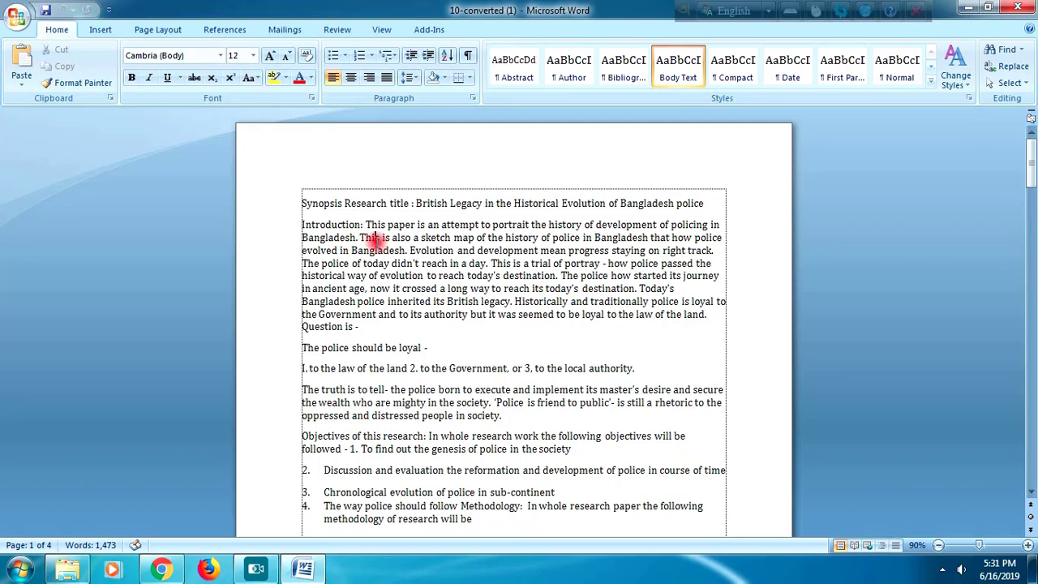